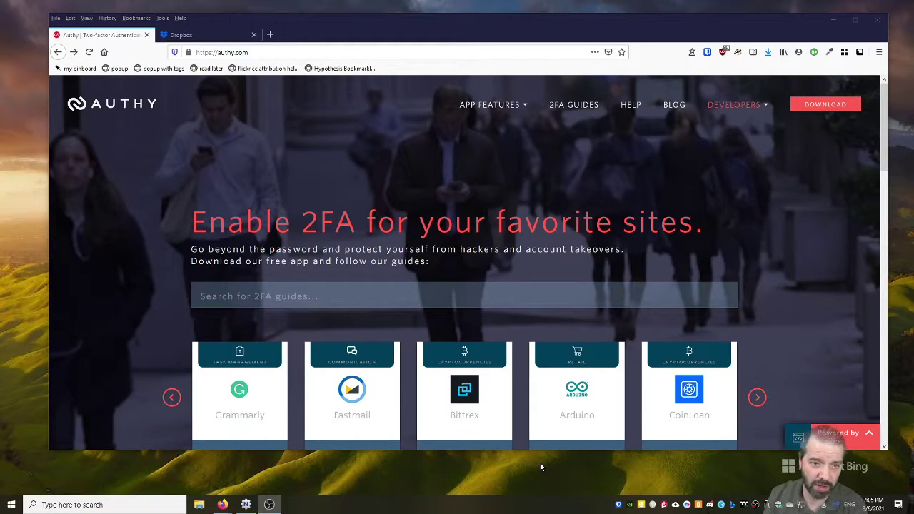
Step: Scan the Authy homepage down to its footer and back up to the top
left_click(94, 237)
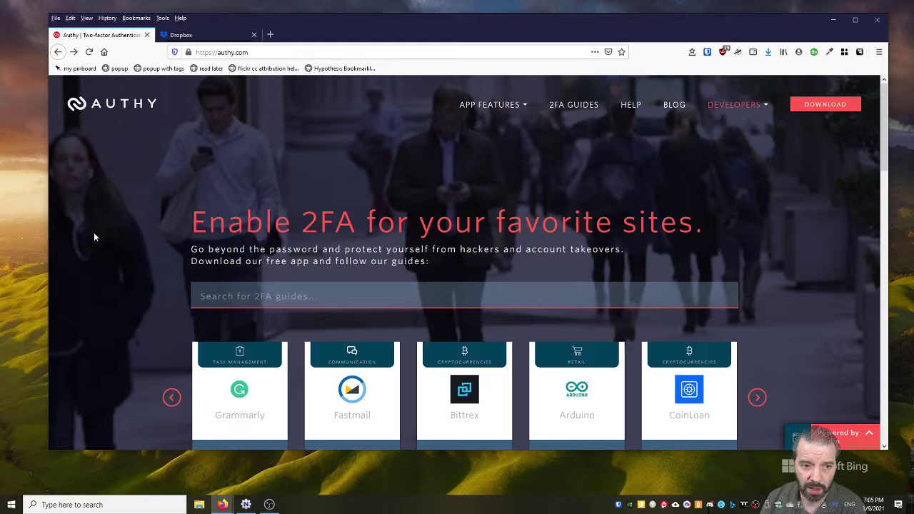
key("End")
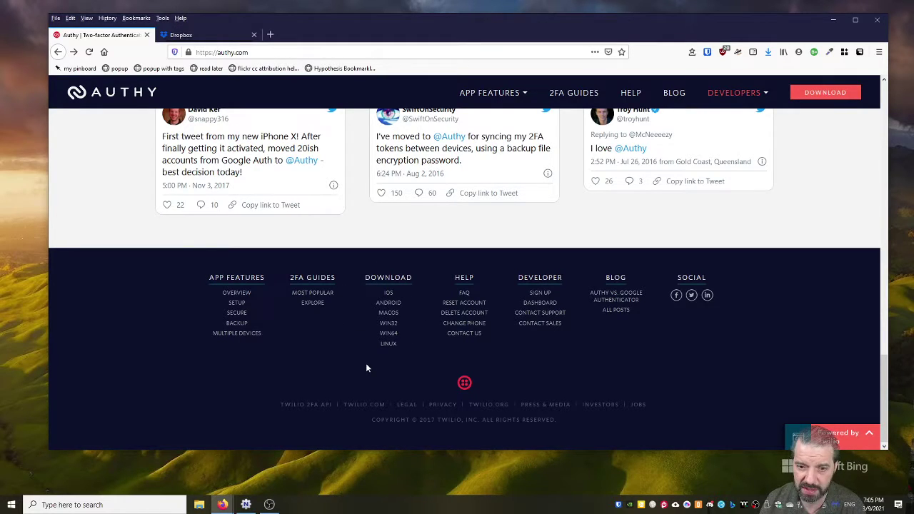
key("Home")
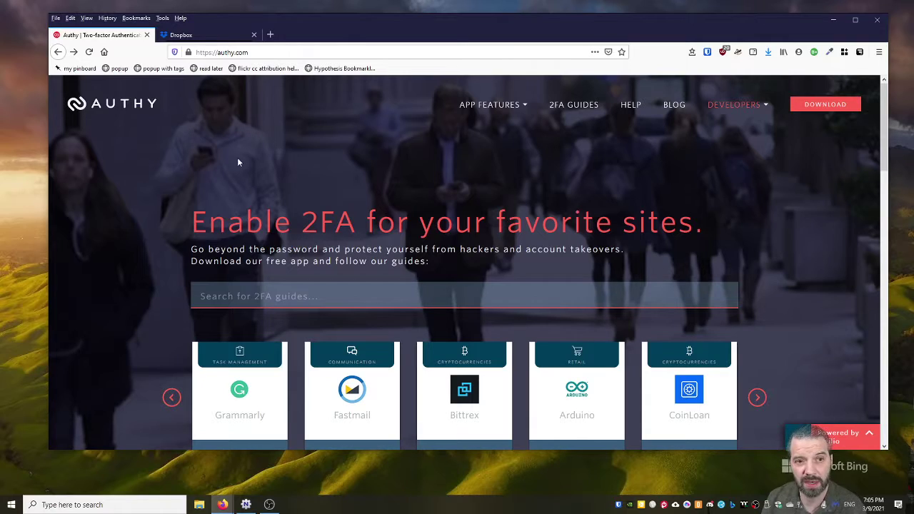
Step: In Dropbox security settings, turn on the Two-step verification toggle and choose Get started
left_click(203, 40)
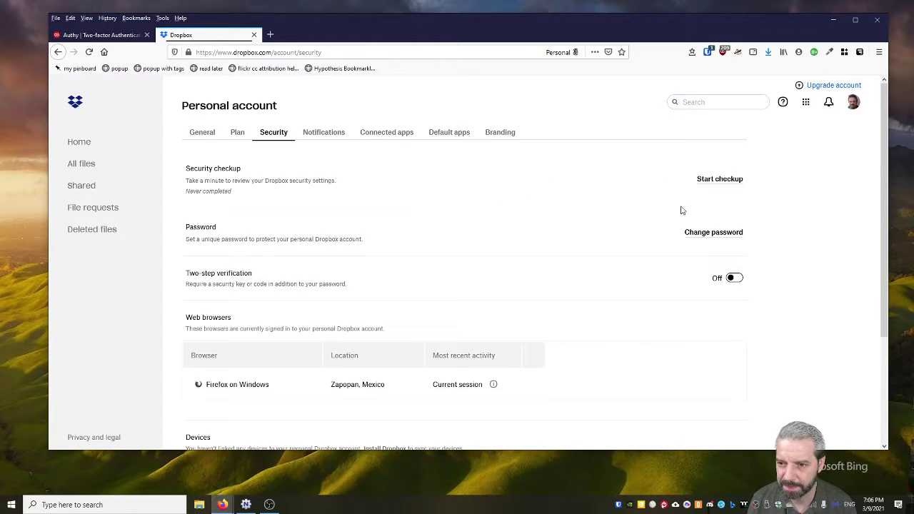
left_click(733, 279)
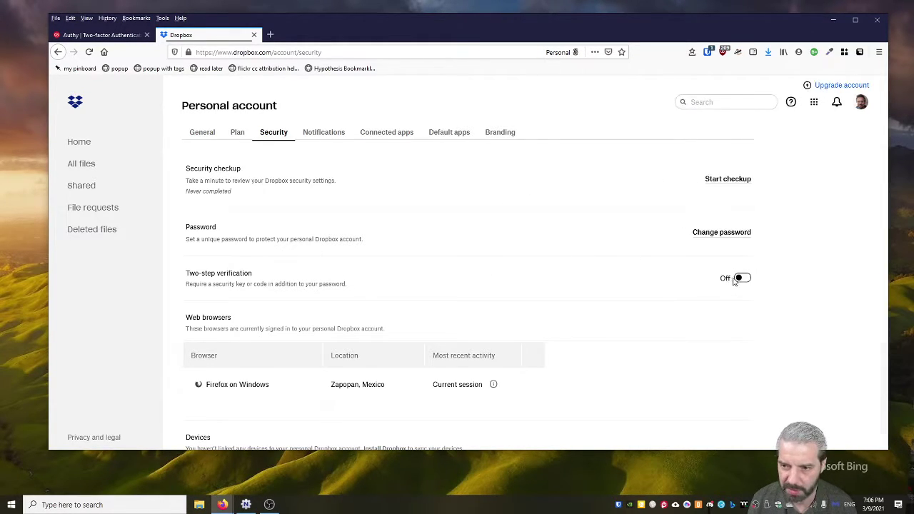
left_click(576, 209)
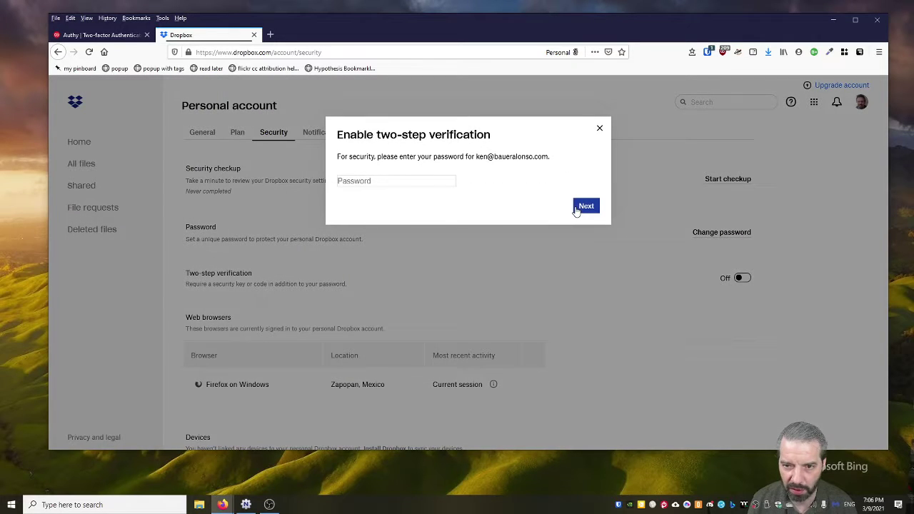
Step: Paste the saved Dropbox password from Bitwarden, then pick the mobile authenticator app option
left_click(707, 51)
left_click(691, 110)
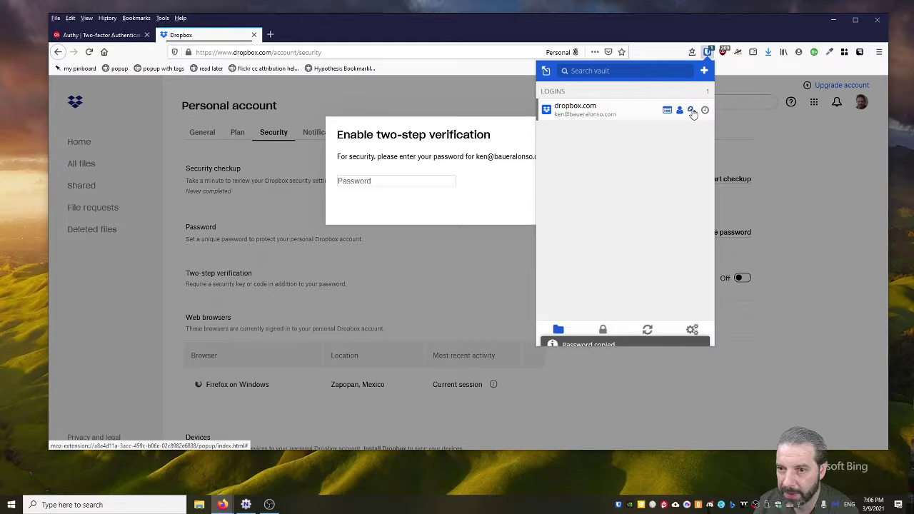
left_click(416, 181)
key("ctrl+v")
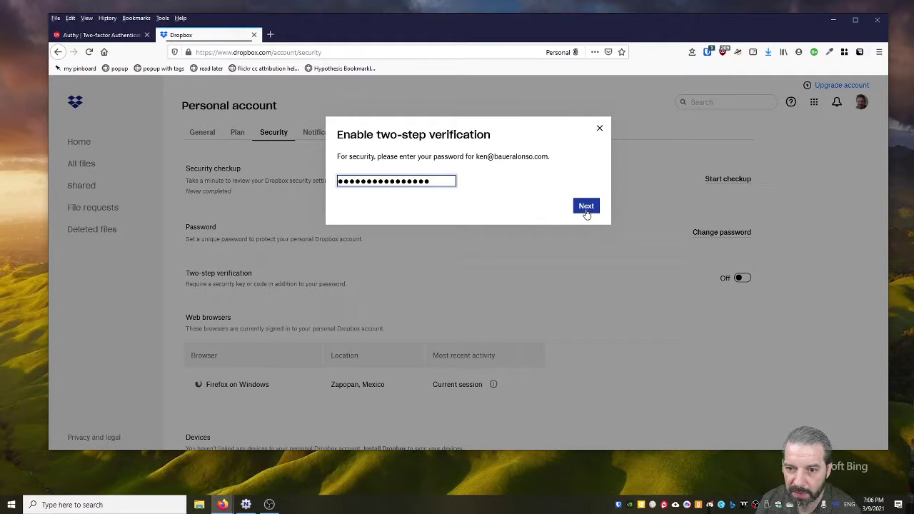
left_click(586, 208)
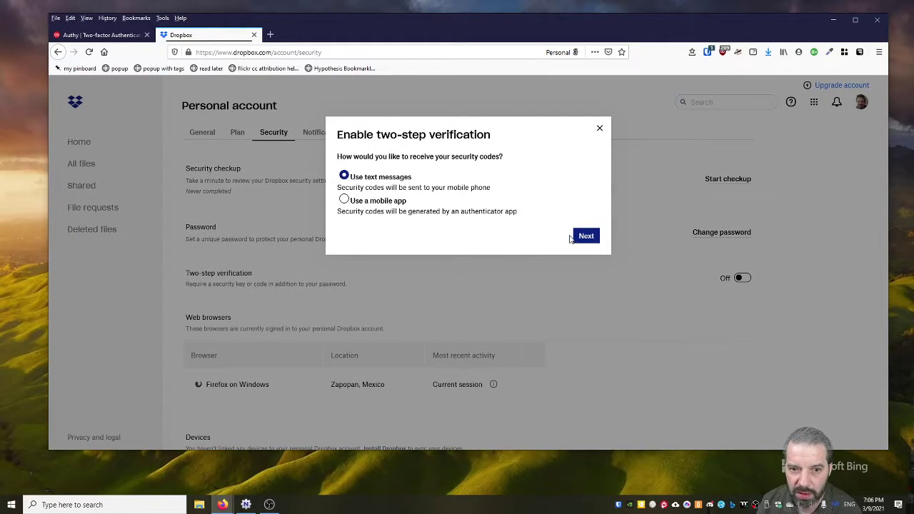
left_click(344, 199)
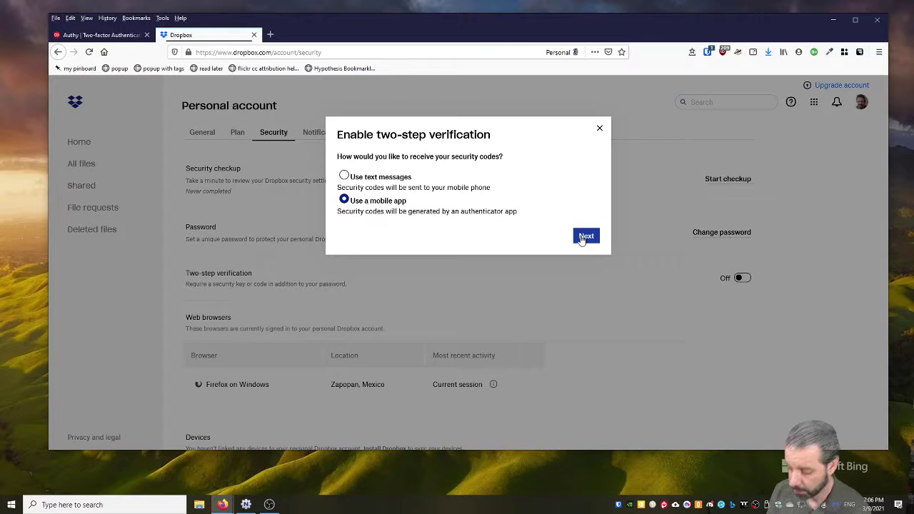
left_click(581, 238)
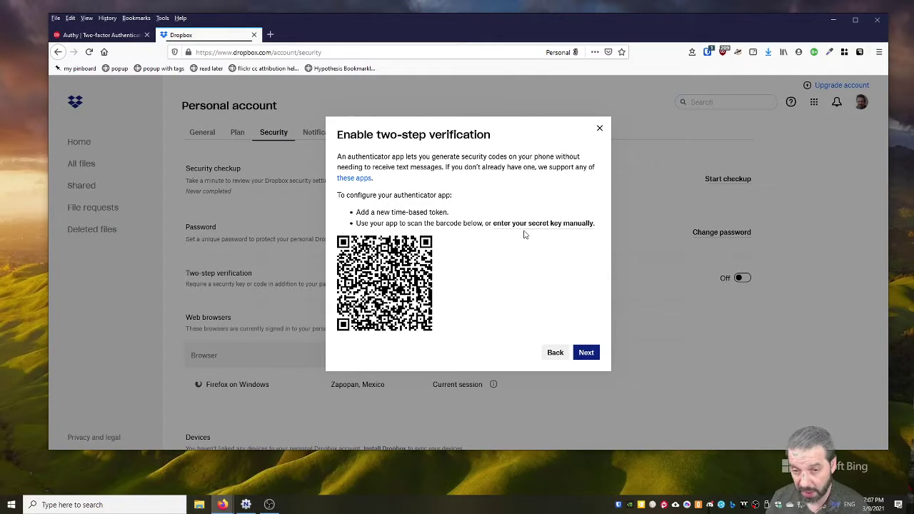
Step: Enter the 6-digit code from Authy and skip the optional backup phone number
left_click(585, 353)
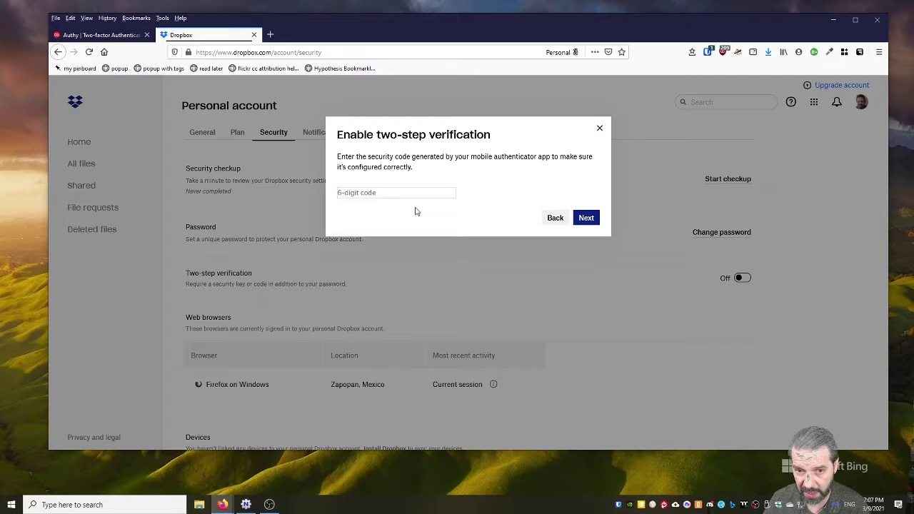
left_click(384, 193)
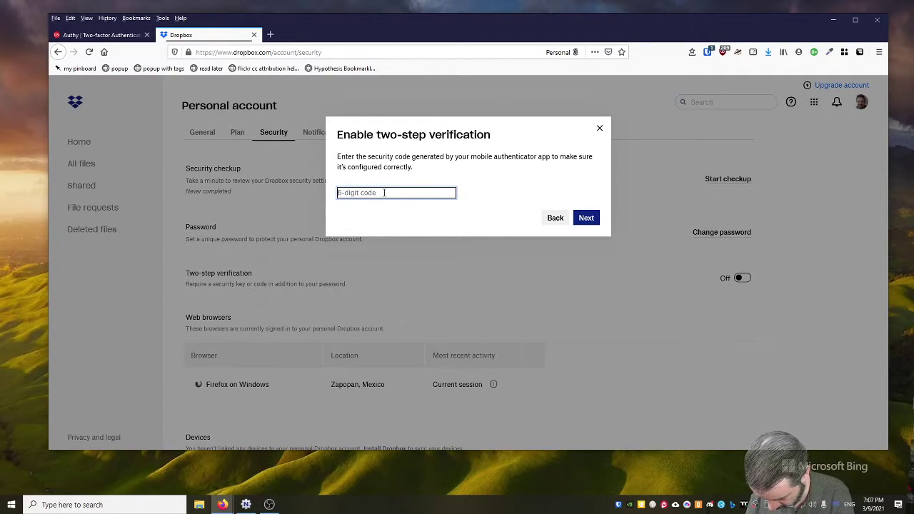
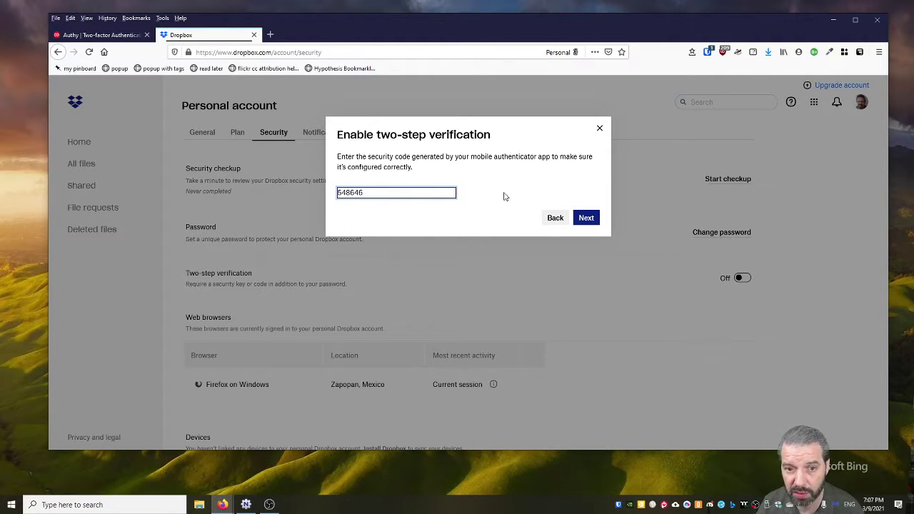
left_click(590, 222)
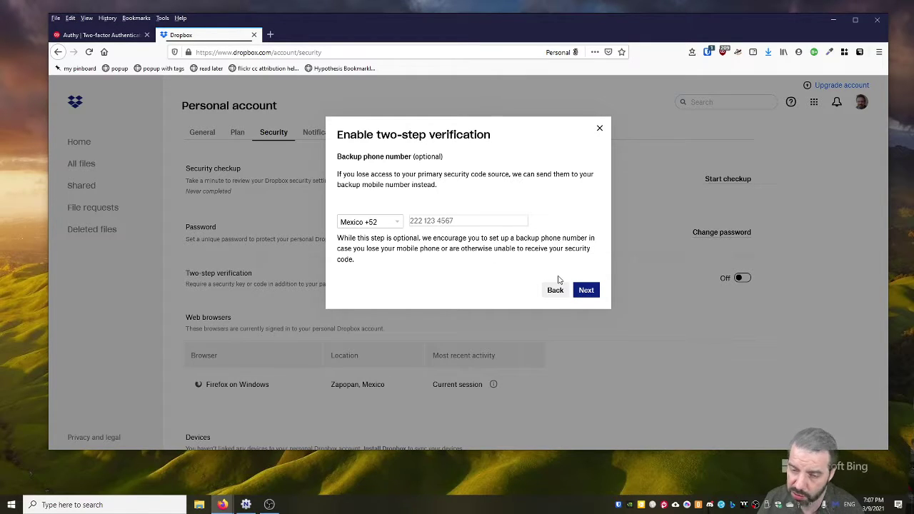
left_click(582, 291)
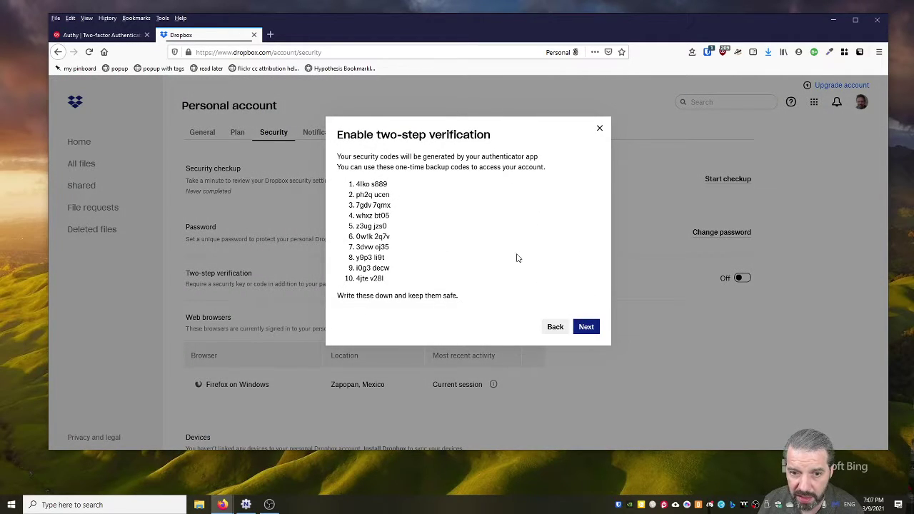
Step: Select and copy the ten backup codes, then continue past them
left_click_drag(337, 155, 499, 284)
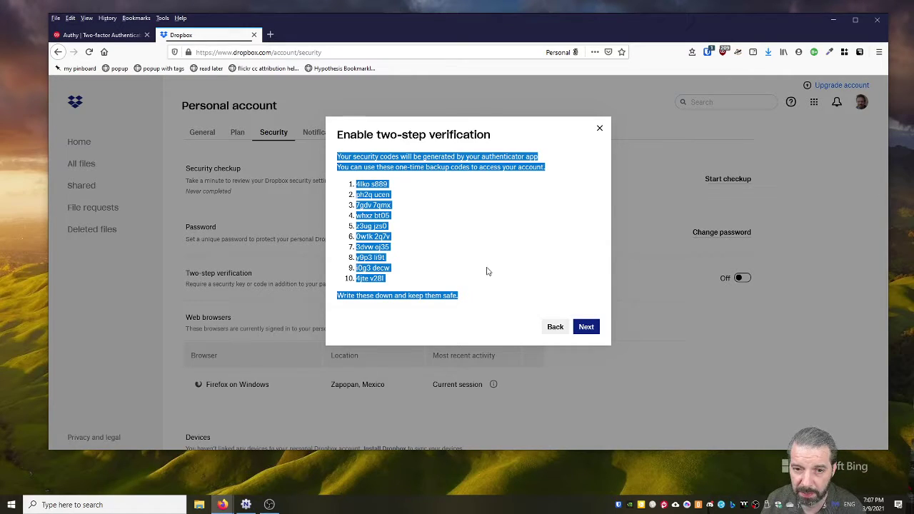
left_click(468, 299)
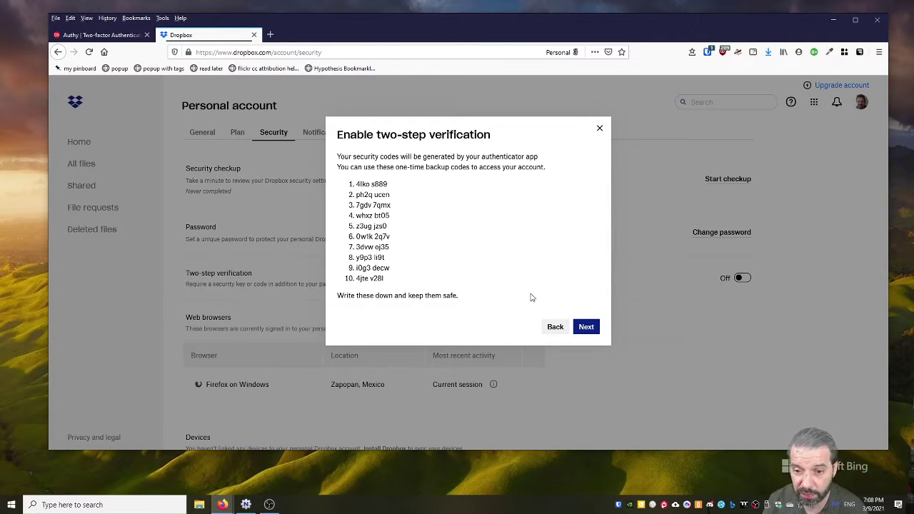
left_click(587, 330)
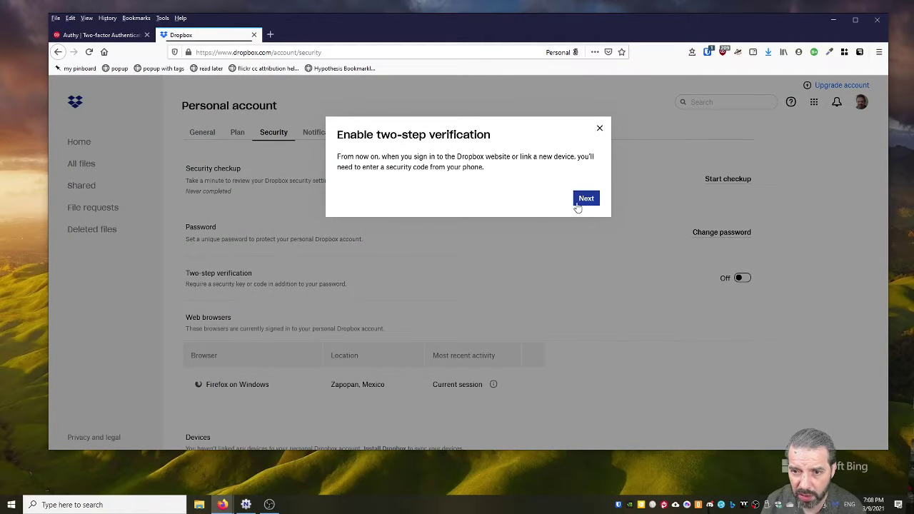
Step: Close the finished setup dialog, then sign out from the avatar menu
left_click(585, 199)
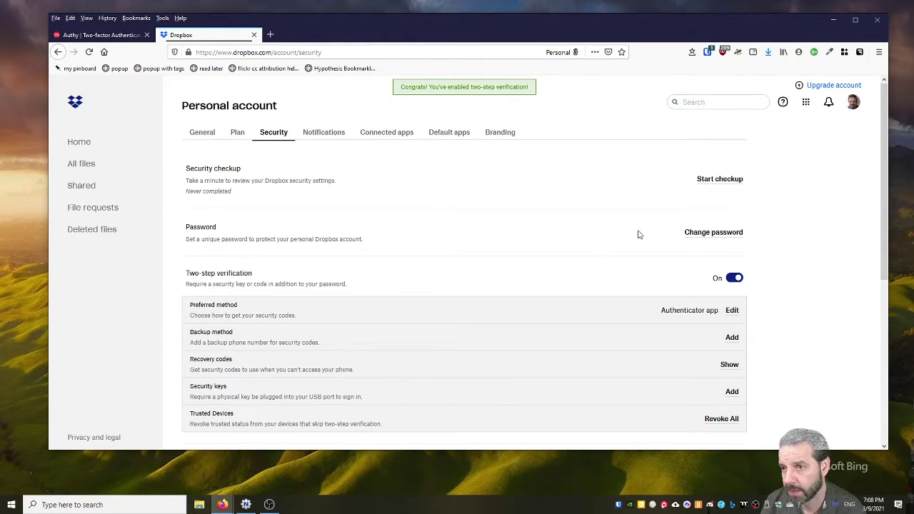
left_click(853, 103)
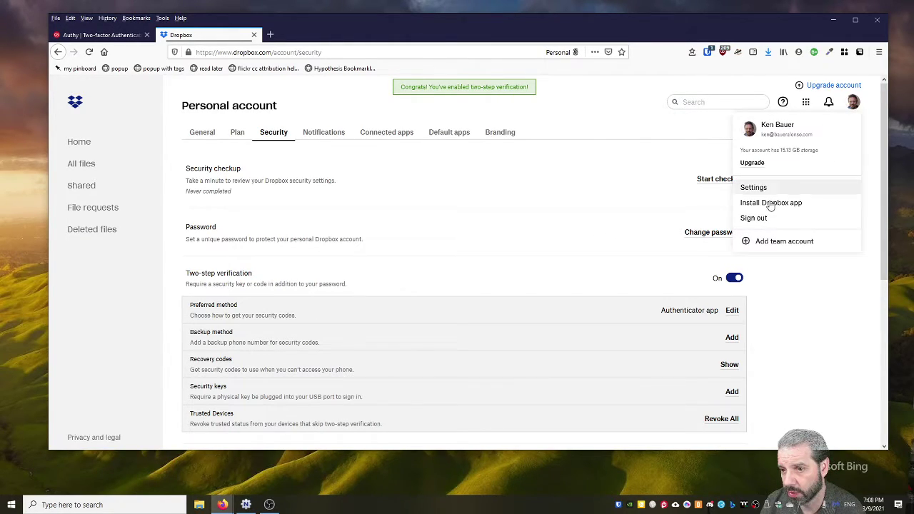
left_click(771, 217)
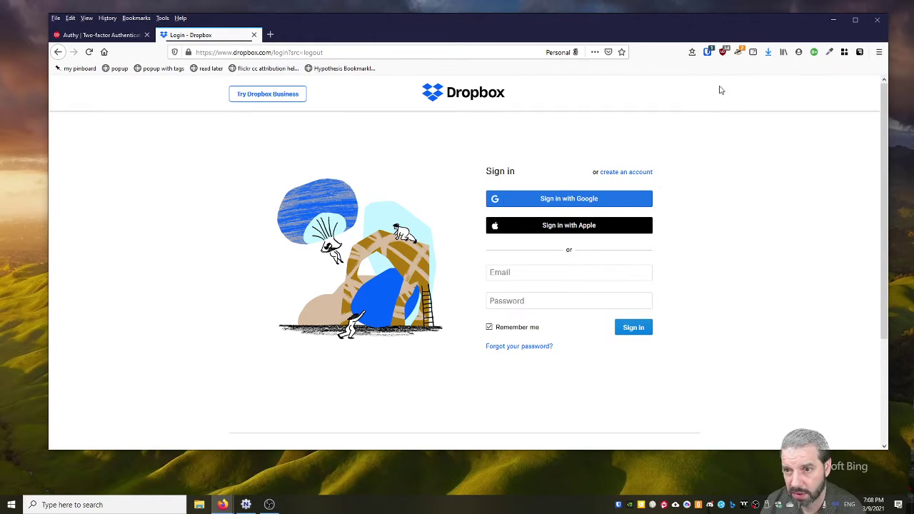
Step: Sign in with the Bitwarden-filled login, trust this computer, and enter the 6-digit Authy code
left_click(706, 52)
left_click(621, 111)
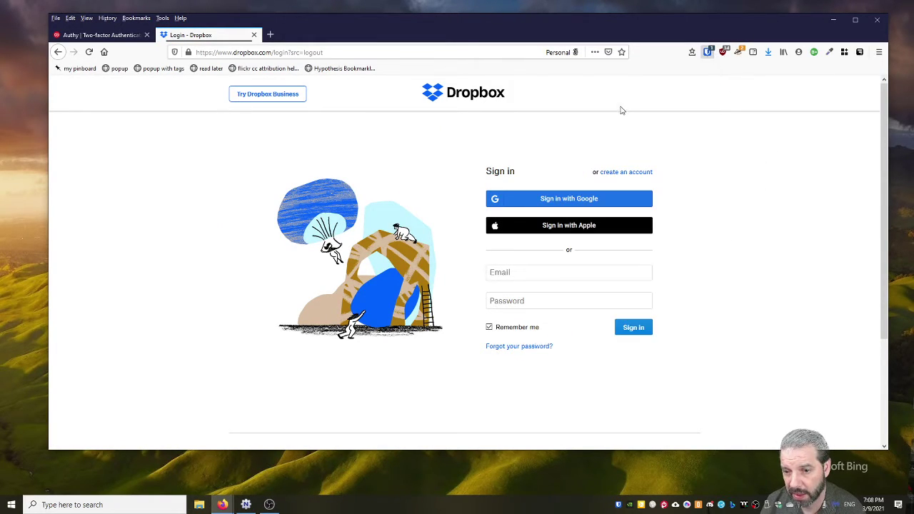
left_click(635, 327)
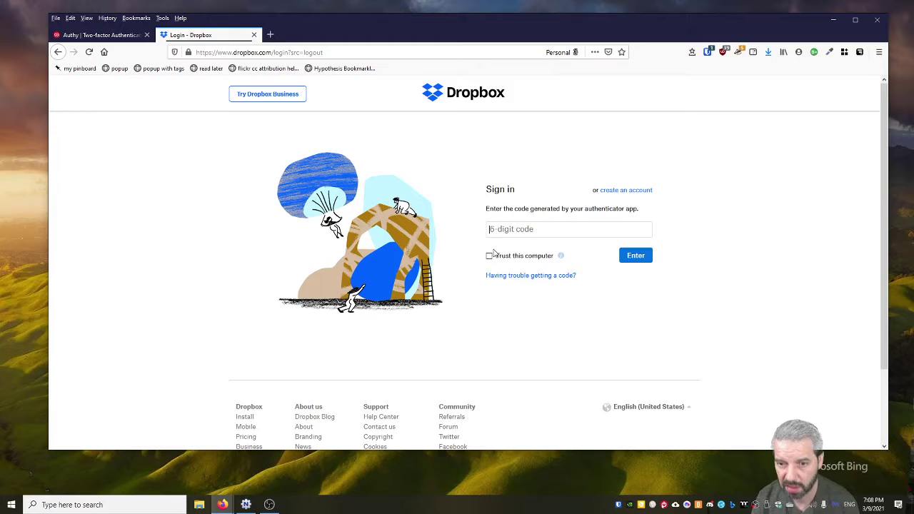
left_click(488, 255)
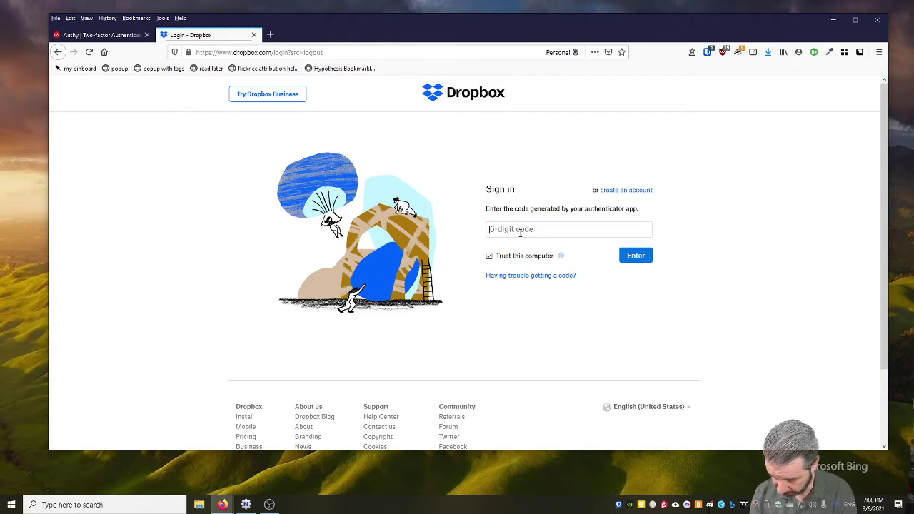
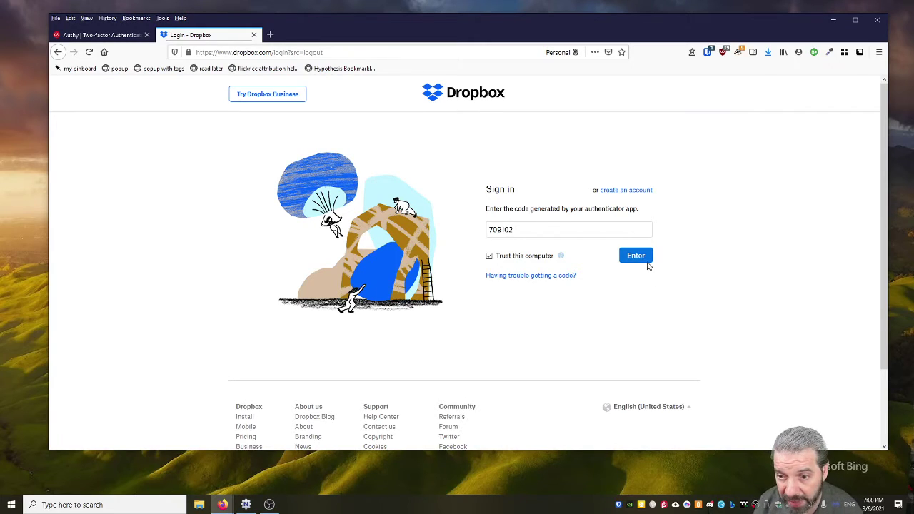
left_click(640, 257)
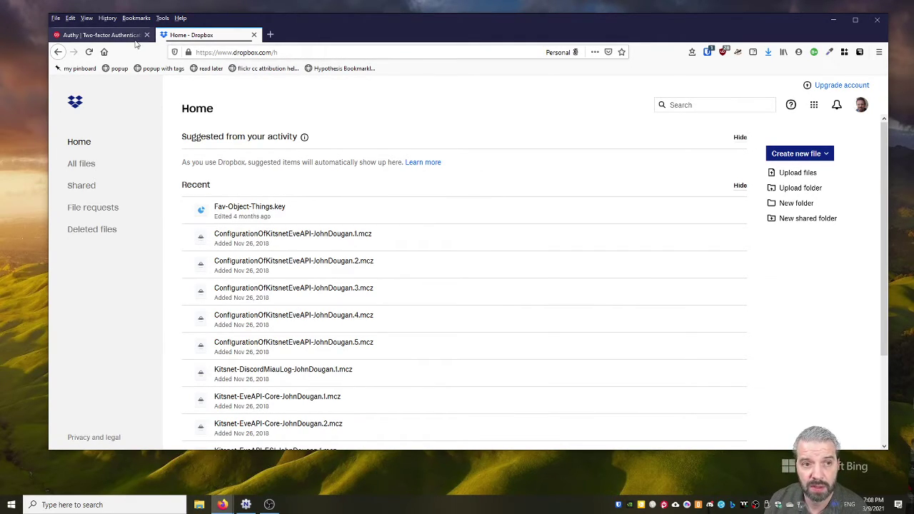
Step: Go back to the Authy browser tab showing the 'Enable 2FA for your favorite sites' search
left_click(100, 34)
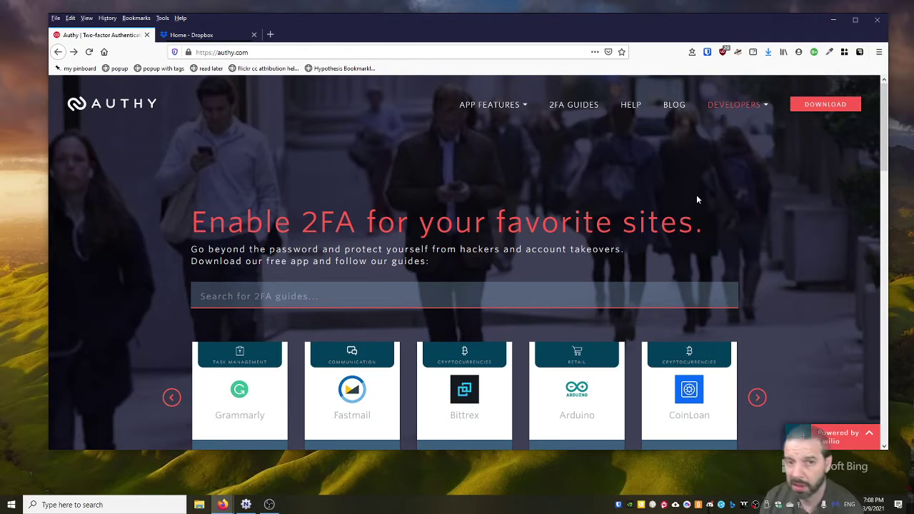